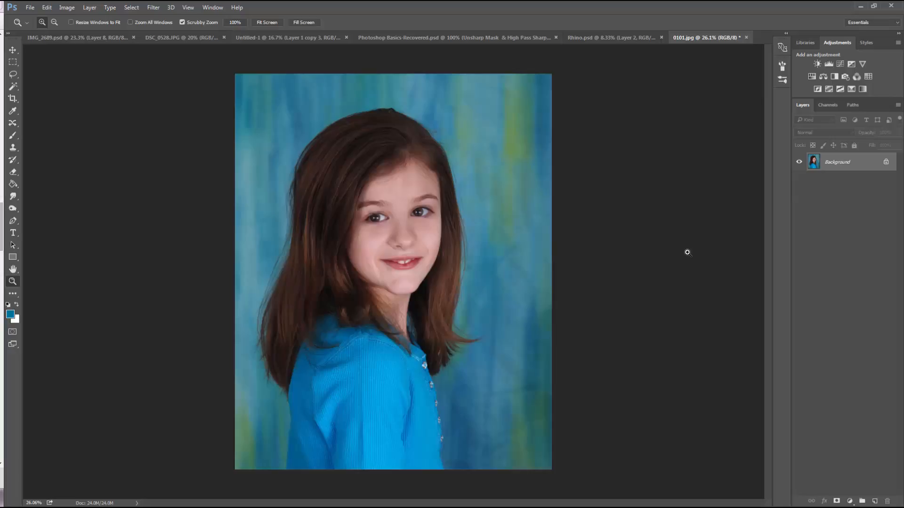
Duplicate the Background layer and open the High Pass filter for the copy
key(ctrl+j)
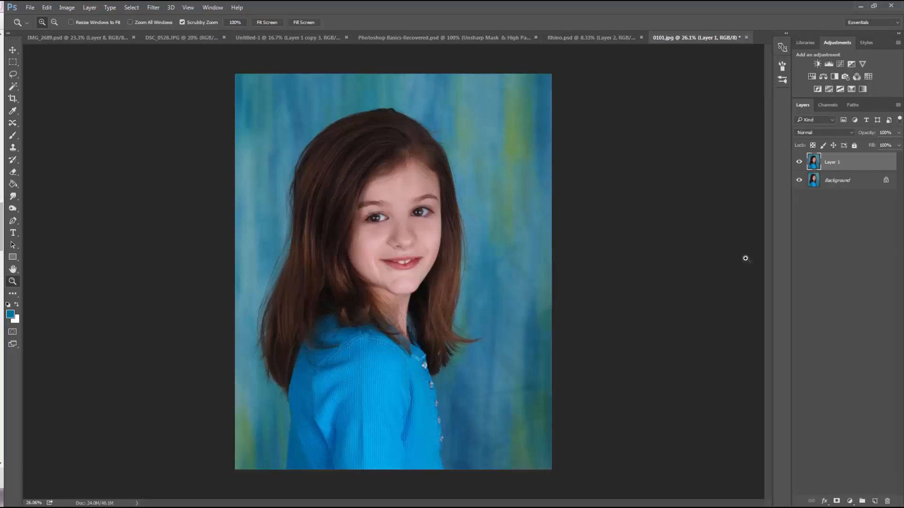
click(153, 7)
mouse_move(170, 192)
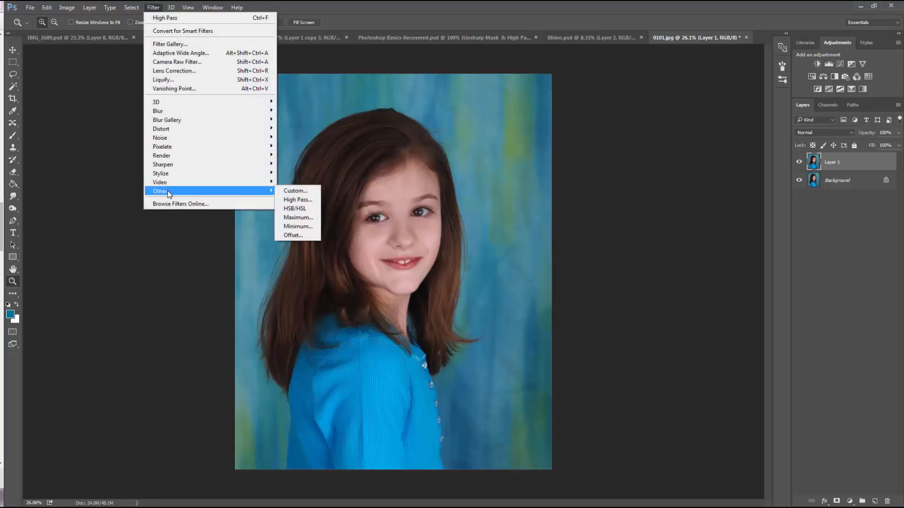
click(298, 199)
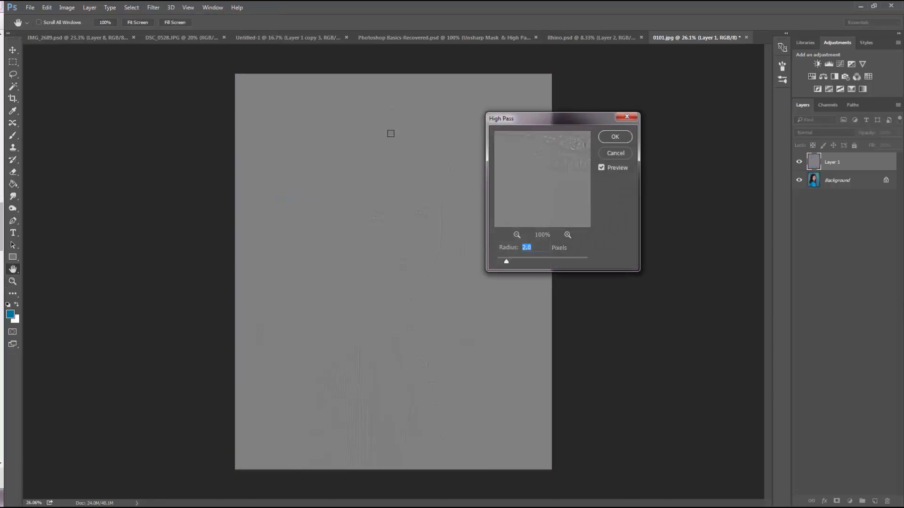
drag(522, 119, 602, 90)
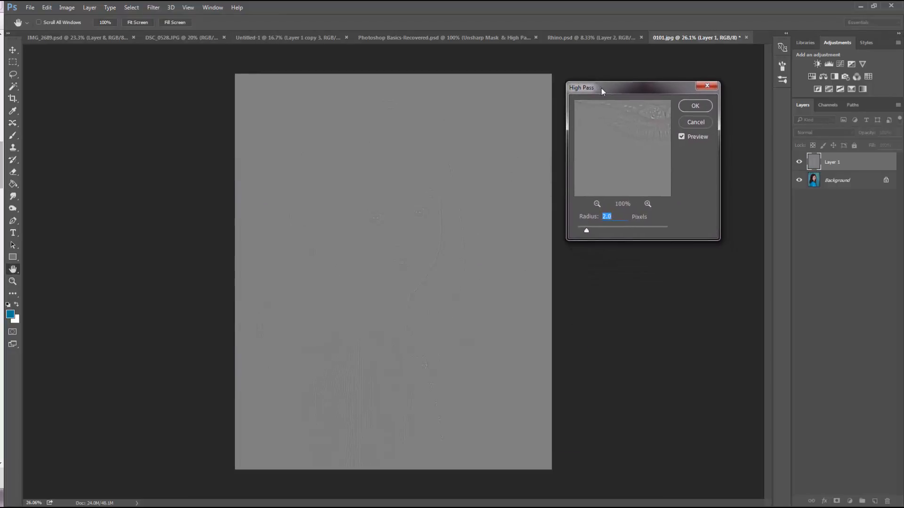
Center the High Pass preview on the girl's eye and try a radius of 22.2 pixels
mouse_move(607, 126)
mouse_down()
mouse_move(615, 147)
mouse_move(611, 130)
mouse_up()
drag(633, 162, 632, 108)
drag(628, 148, 626, 148)
drag(643, 227, 615, 232)
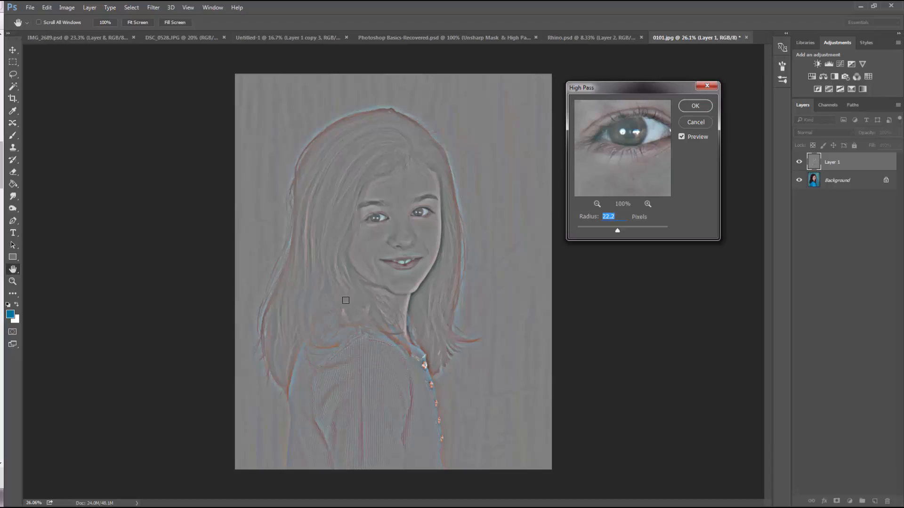
Apply the High Pass filter with a radius of 2.0 pixels and set the layer's blend mode to Overlay
drag(615, 227, 591, 227)
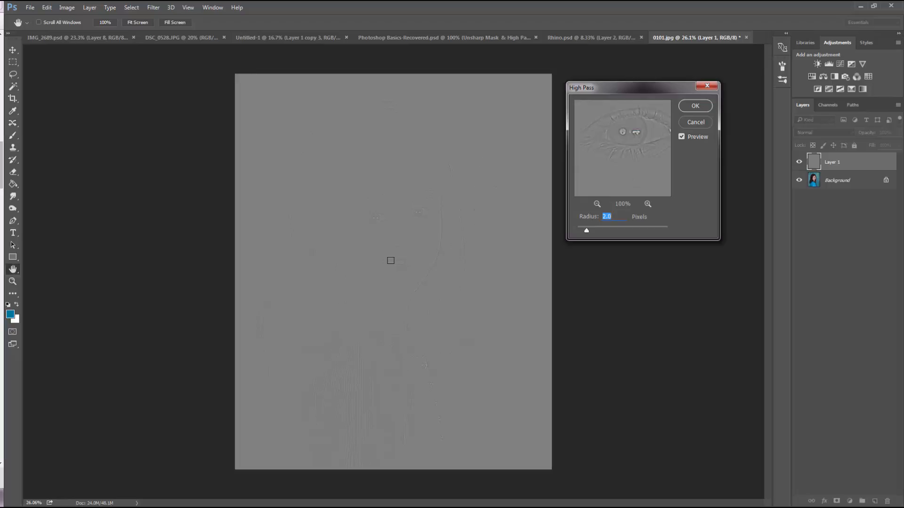
click(690, 108)
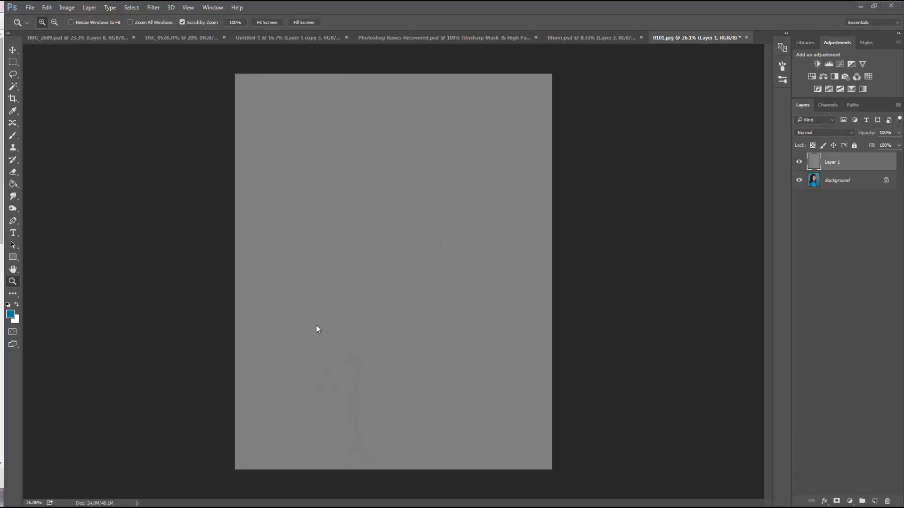
click(835, 133)
click(820, 225)
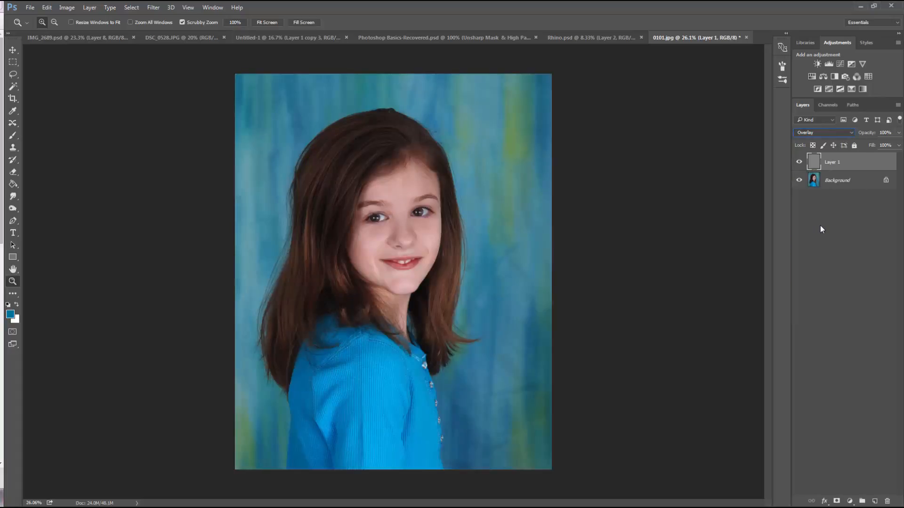
Compare the eyes and facial skin up close with the High Pass layer hidden and shown
drag(356, 208, 446, 239)
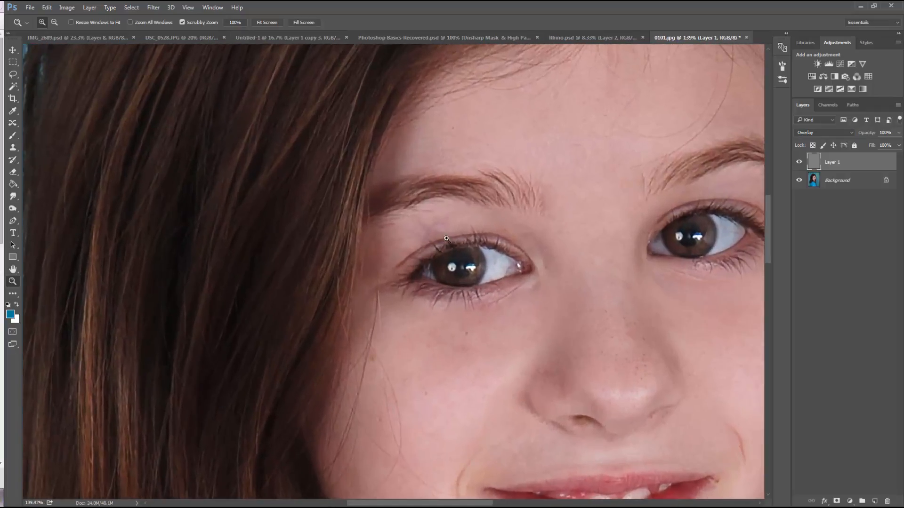
click(798, 164)
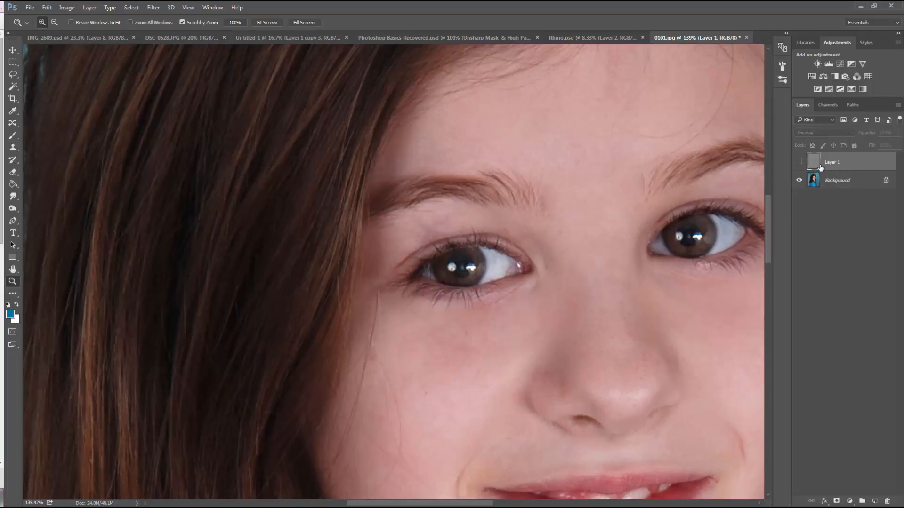
click(799, 164)
click(799, 163)
click(799, 162)
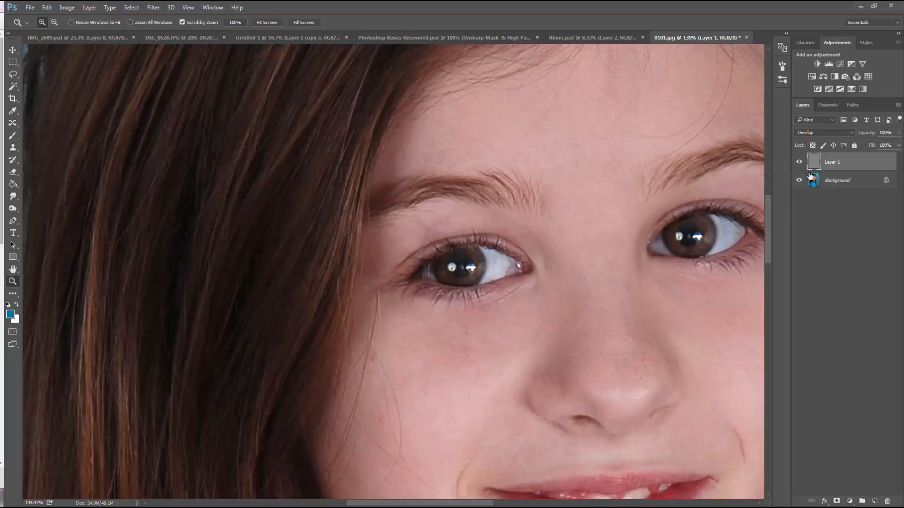
Add a mask to Layer 1 and paint black over the nose with a smaller brush to remove sharpening there
click(837, 502)
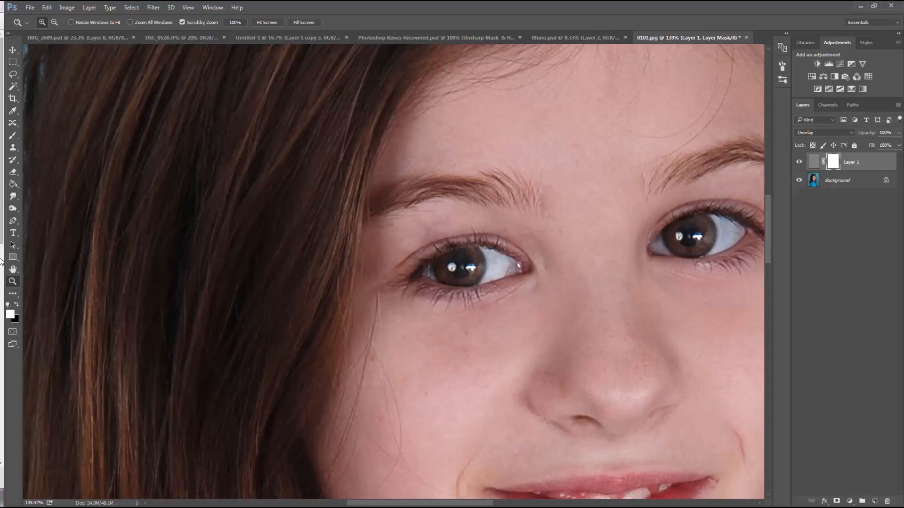
click(17, 305)
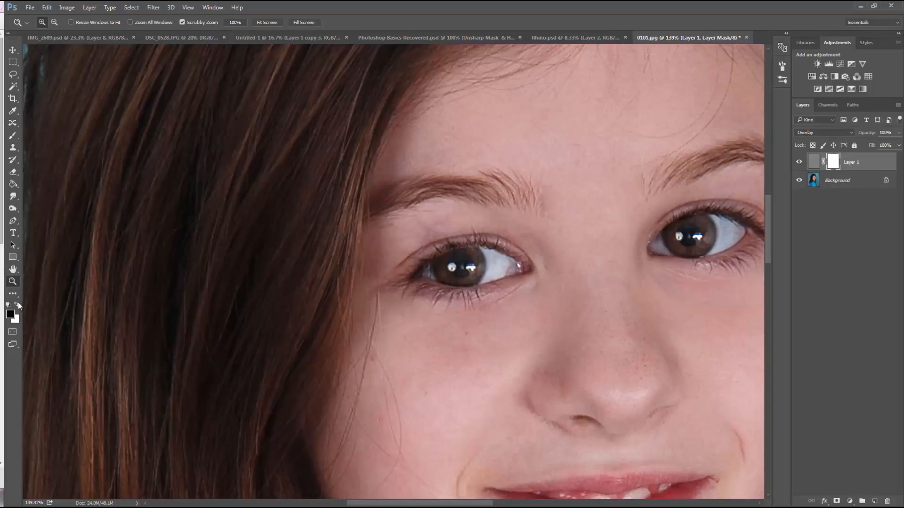
click(13, 135)
key(bracketleft)
key(bracketleft)
key(bracketleft)
key(bracketleft)
key(bracketleft)
key(bracketleft)
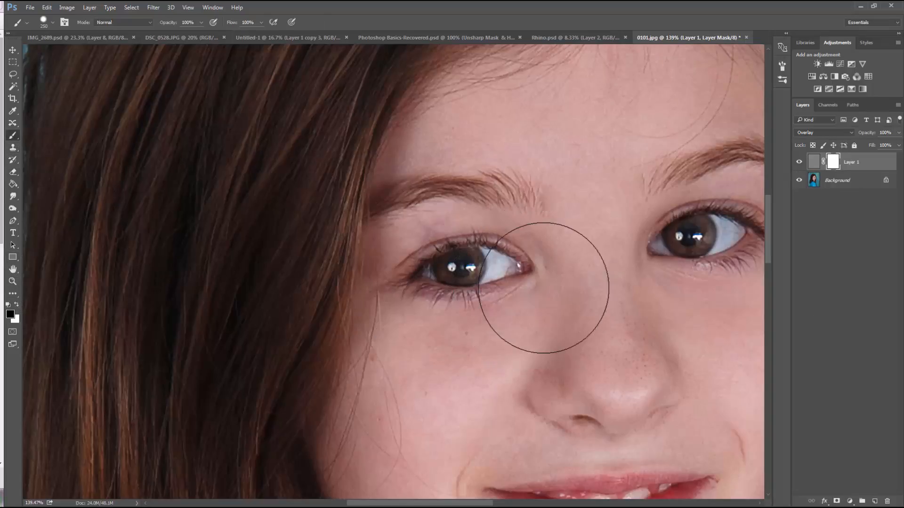
key(bracketleft)
key(bracketleft)
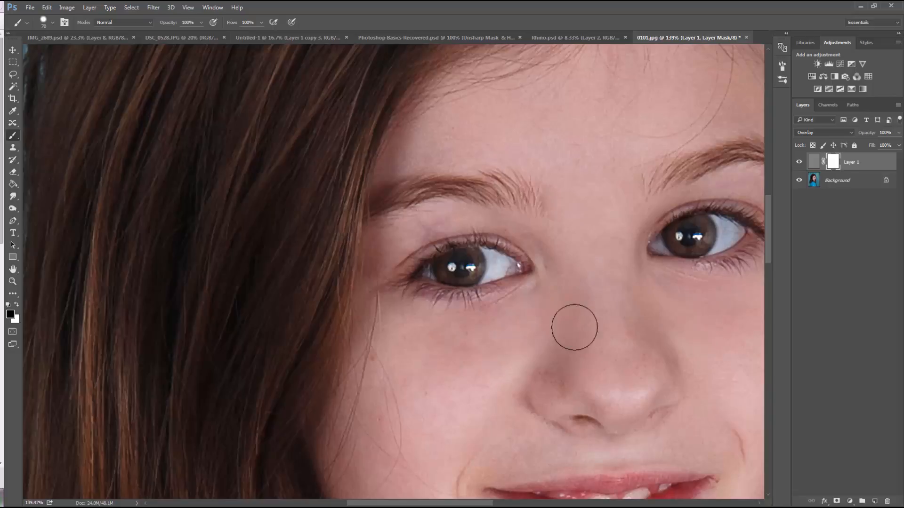
drag(621, 396, 619, 321)
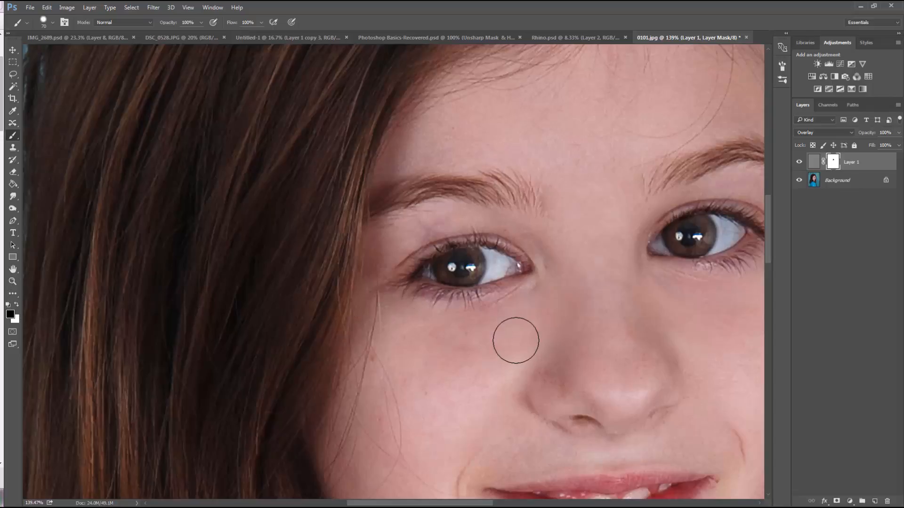
Compare the masked sharpening with the original photo and delete Layer 1
click(800, 162)
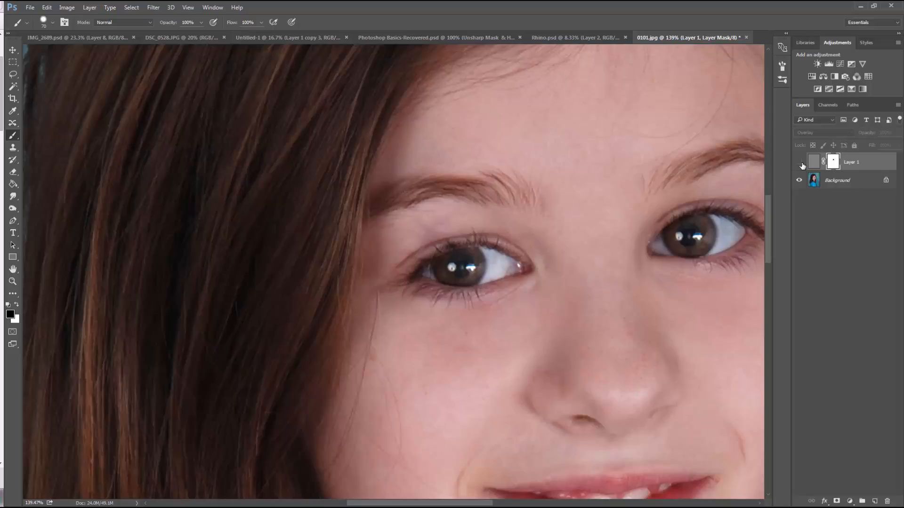
click(800, 162)
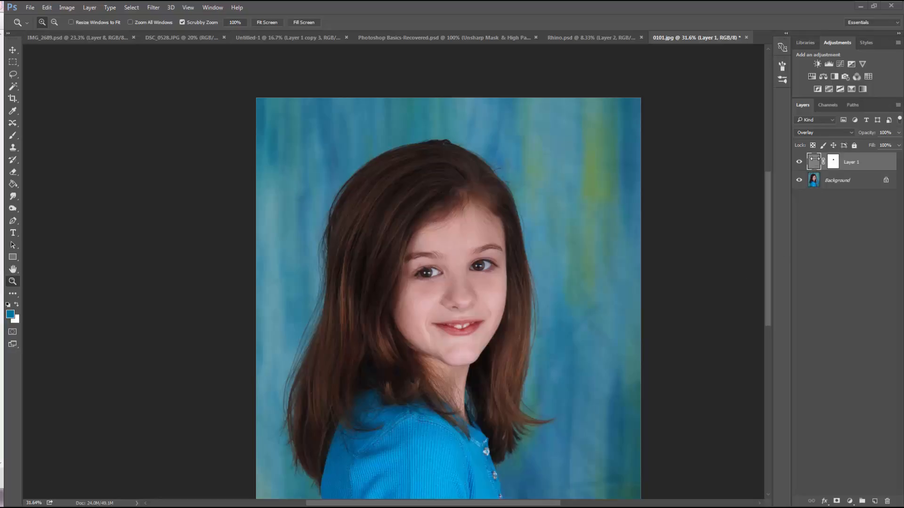
key(Delete)
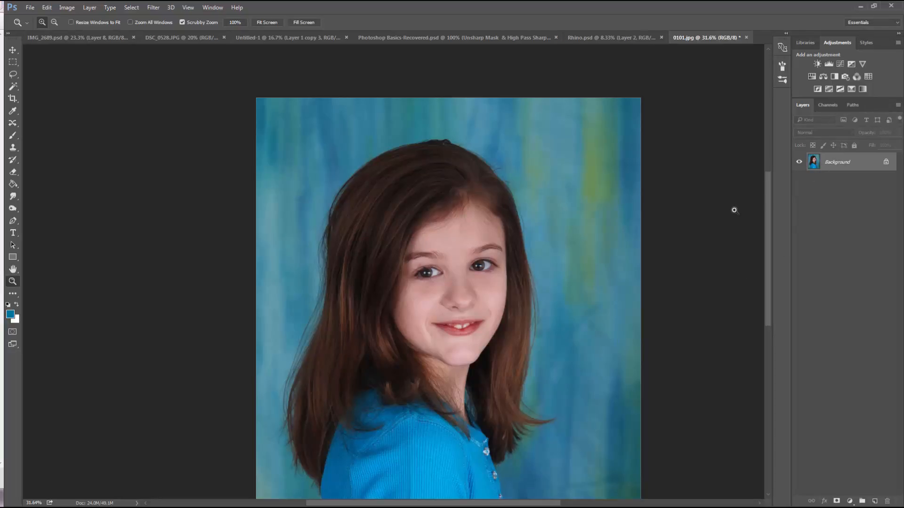
Duplicate the Background layer and turn the copy into an Overlay layer with a 30.4-pixel High Pass filter
key(ctrl+j)
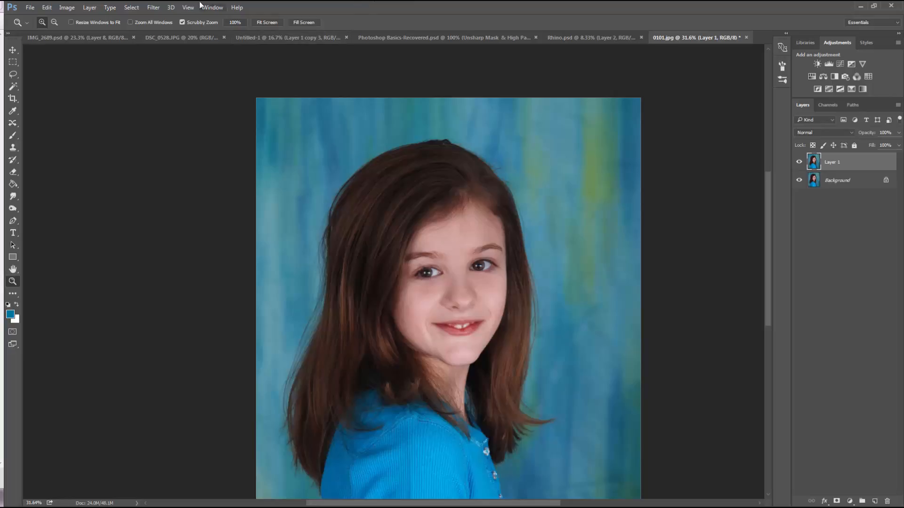
click(154, 7)
mouse_move(197, 190)
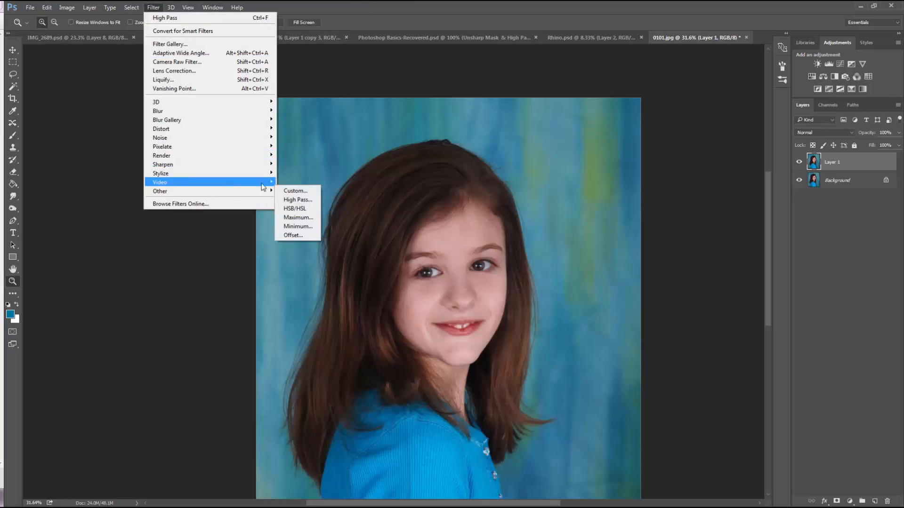
click(305, 198)
drag(617, 232, 620, 232)
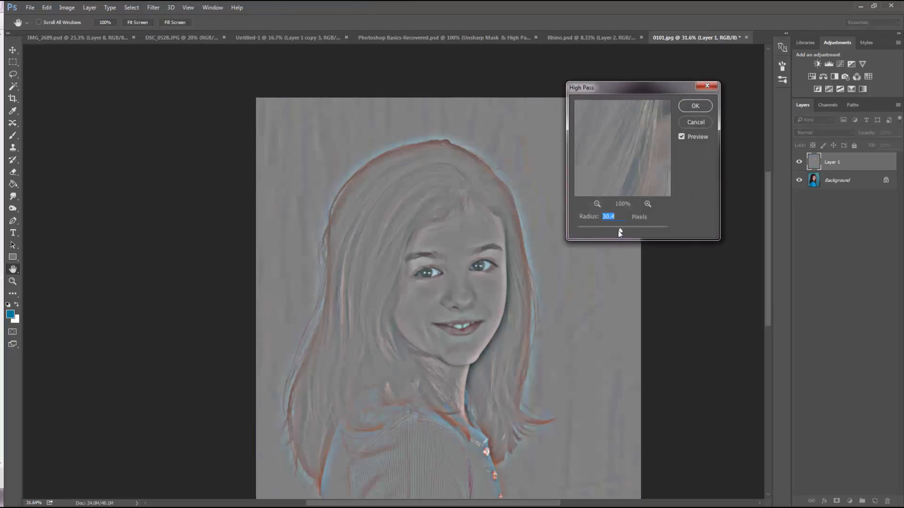
click(697, 108)
click(824, 132)
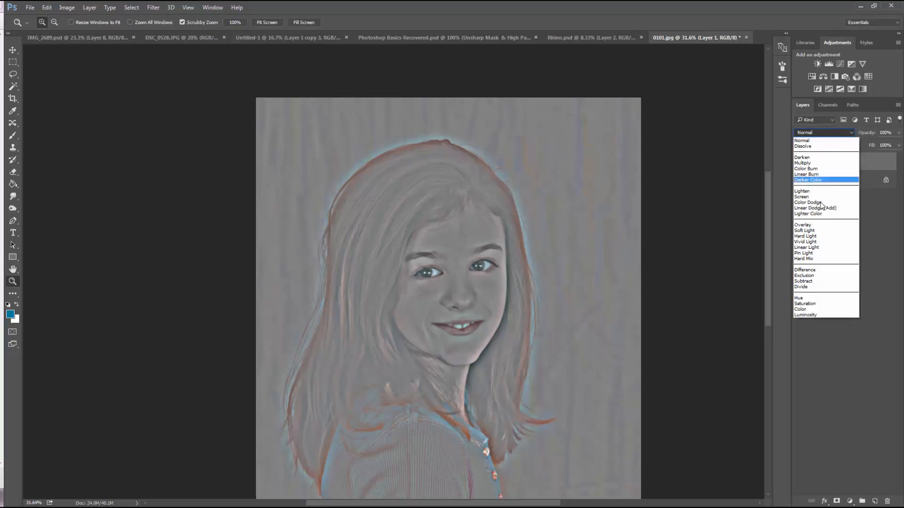
click(818, 229)
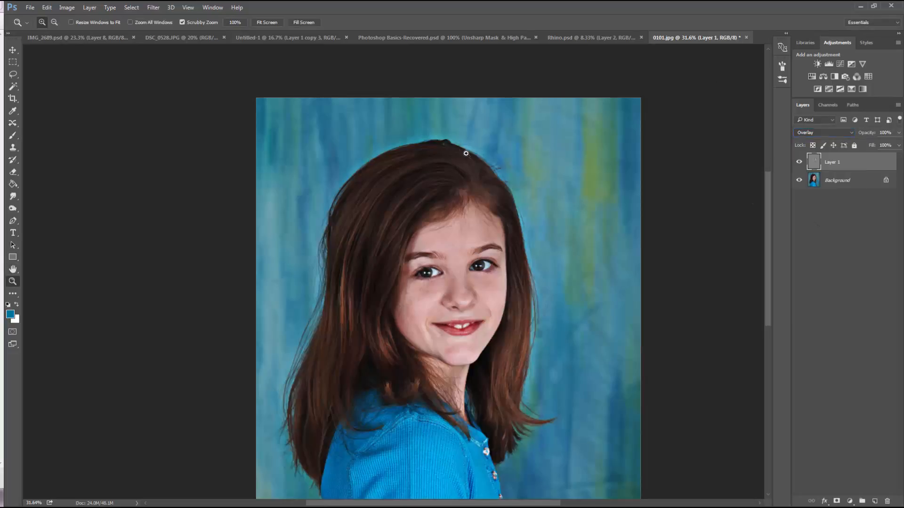
Examine the edges of the hair and face up close and delete the strongly filtered High Pass layer
click(450, 150)
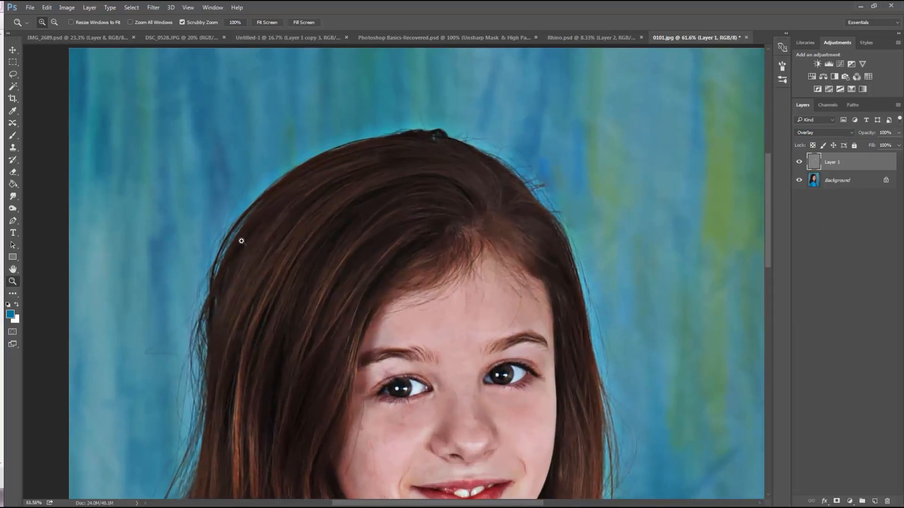
scroll(292, 259, down, 2)
scroll(294, 258, down, 5)
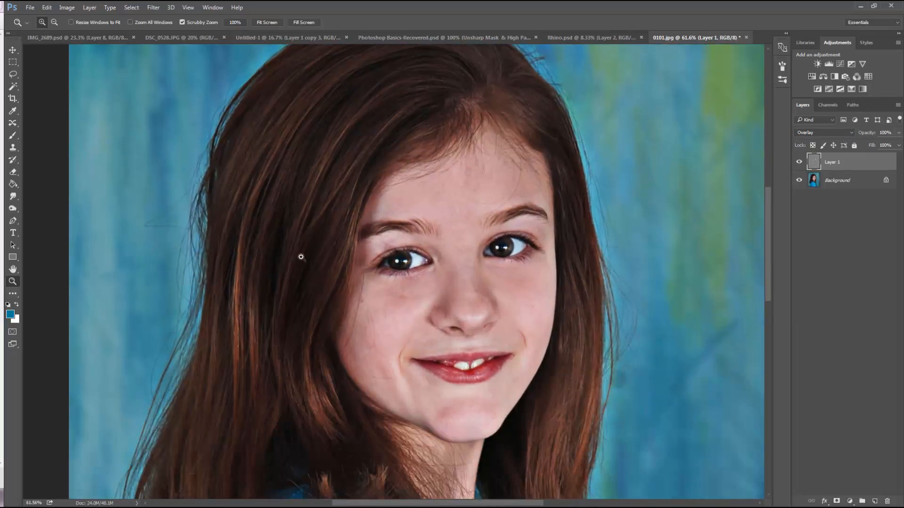
drag(386, 243, 347, 271)
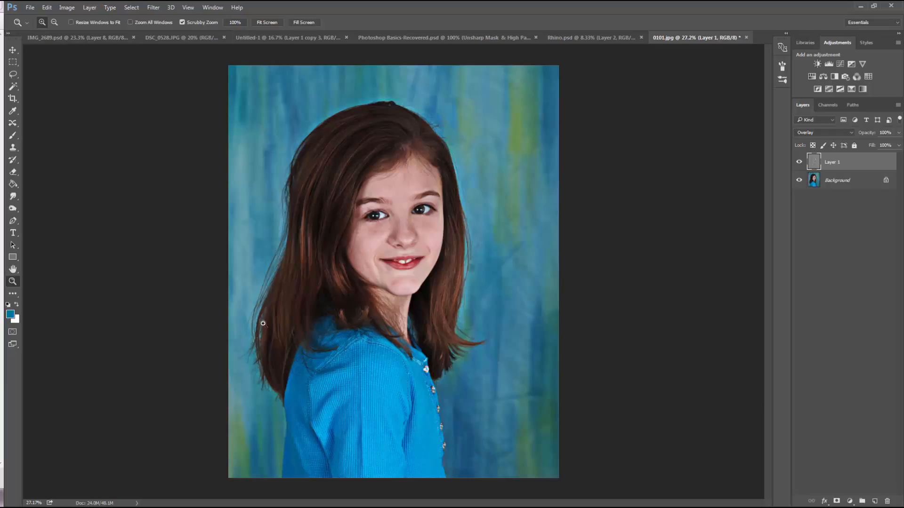
key(Delete)
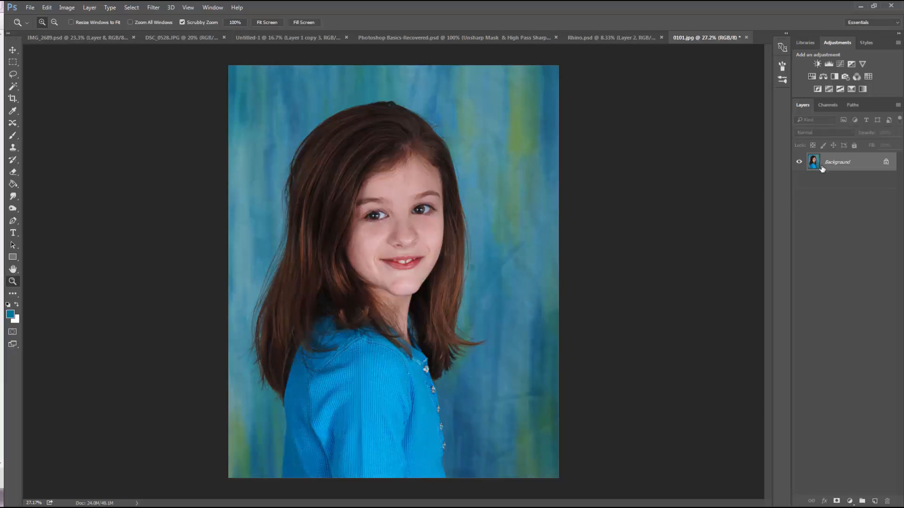
Open the Unsharp Mask filter for the Background layer and center its preview on the girl's eye
click(431, 171)
drag(432, 170, 448, 269)
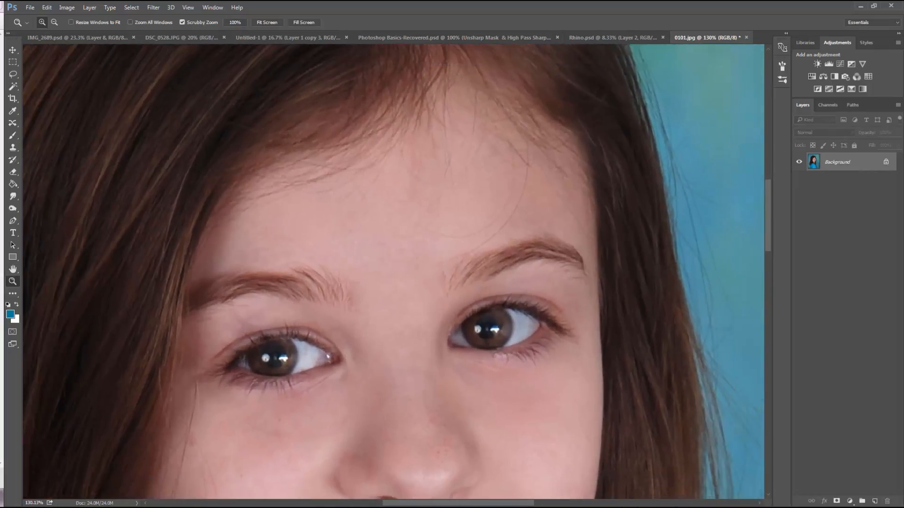
click(154, 7)
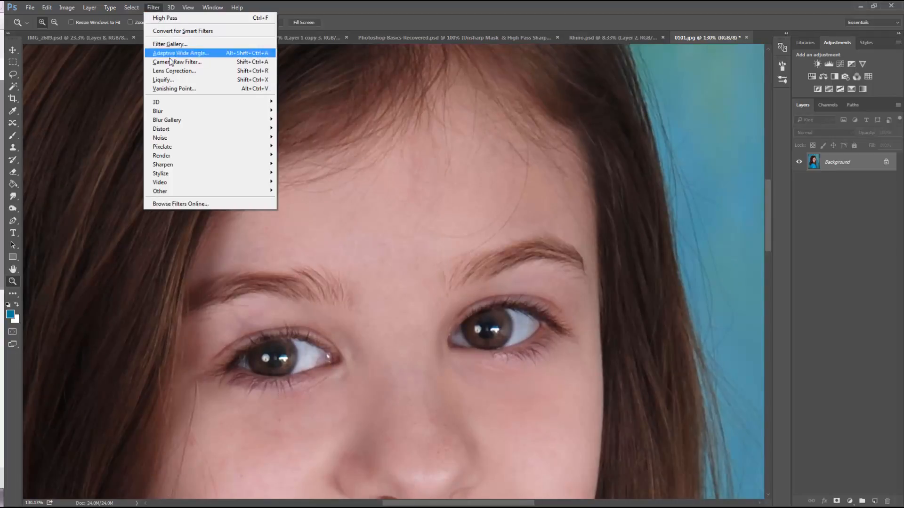
mouse_move(182, 160)
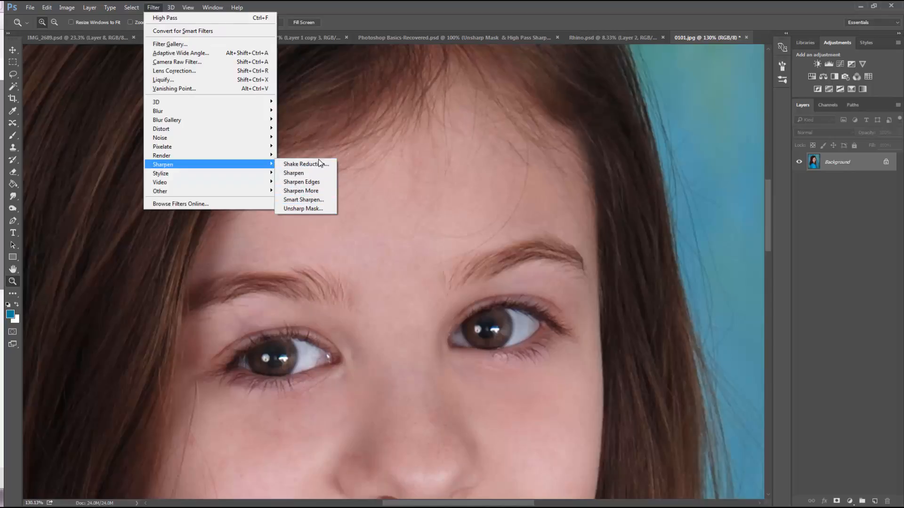
click(304, 209)
mouse_move(278, 139)
mouse_down()
mouse_move(288, 151)
mouse_move(287, 180)
mouse_move(289, 139)
mouse_move(300, 159)
mouse_move(295, 143)
mouse_up()
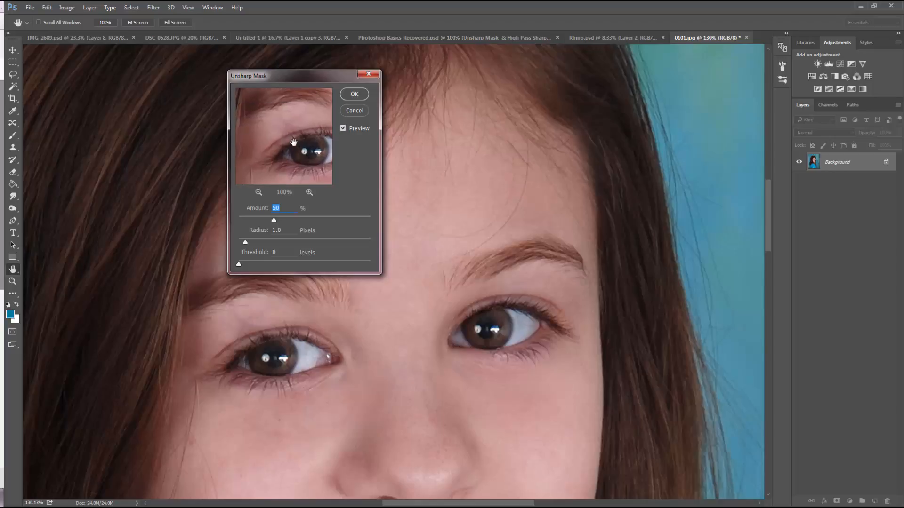
click(344, 128)
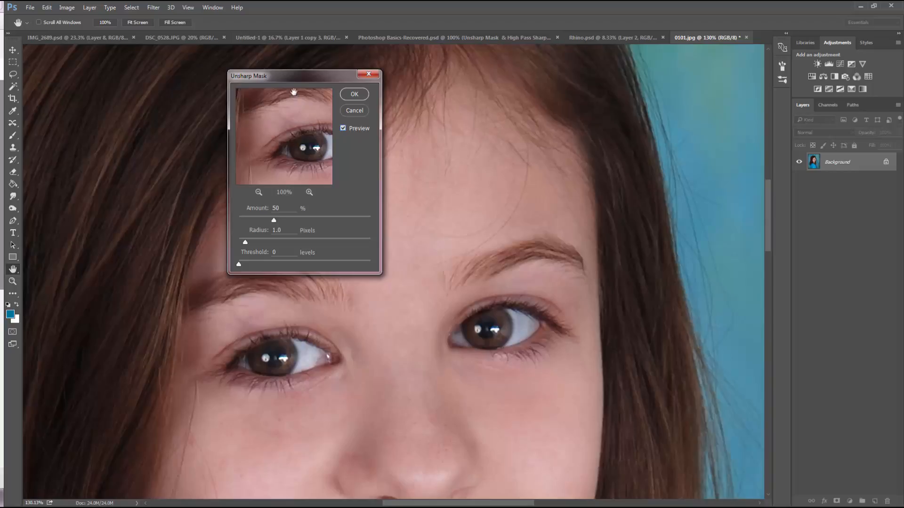
drag(315, 77, 381, 85)
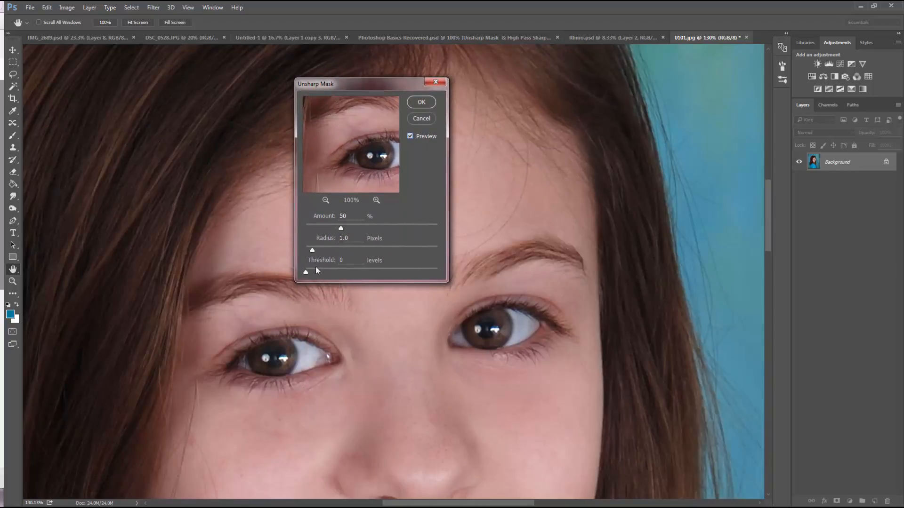
Set the Unsharp Mask to an amount of 71%, a radius of 2.8 pixels and a threshold of 1 level
key(Tab)
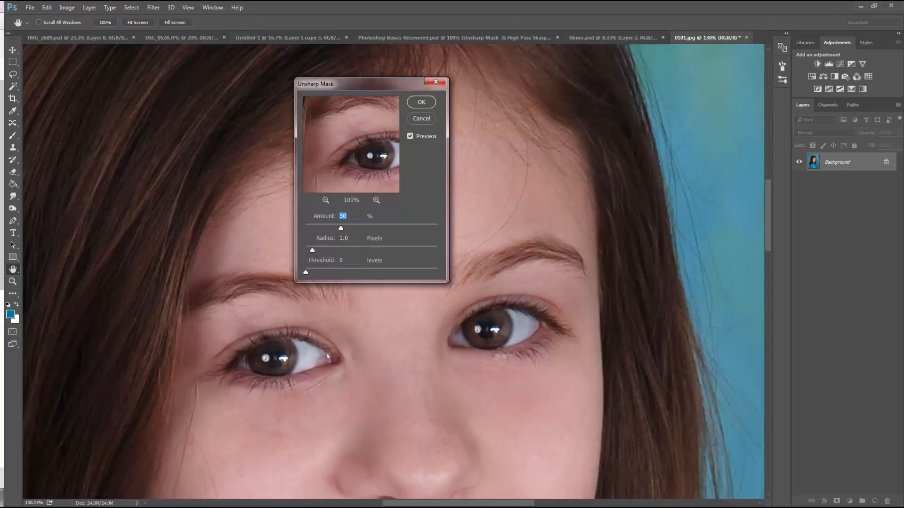
click(2, 151)
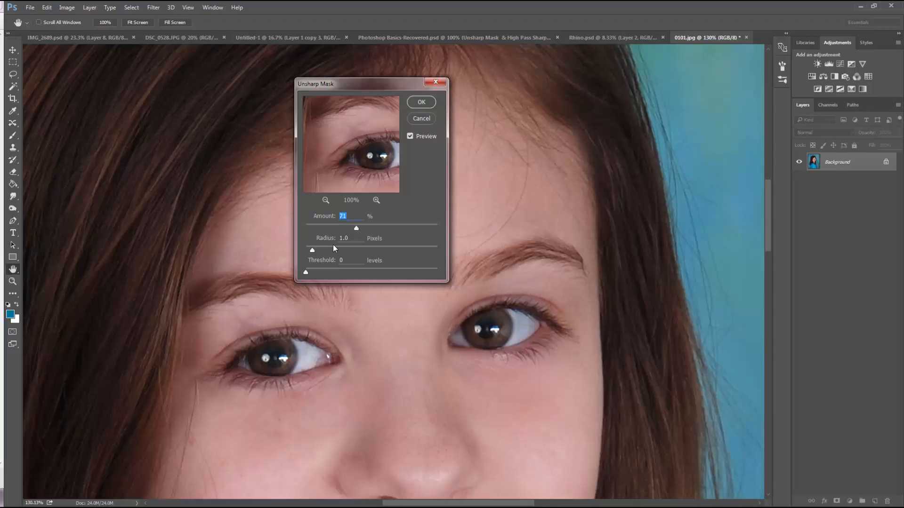
drag(312, 250, 319, 253)
drag(306, 273, 308, 274)
Compare the photo with the Unsharp Mask preview off and on, and raise the amount to 96%
click(411, 137)
click(410, 137)
click(410, 137)
click(409, 137)
click(410, 136)
drag(356, 228, 367, 229)
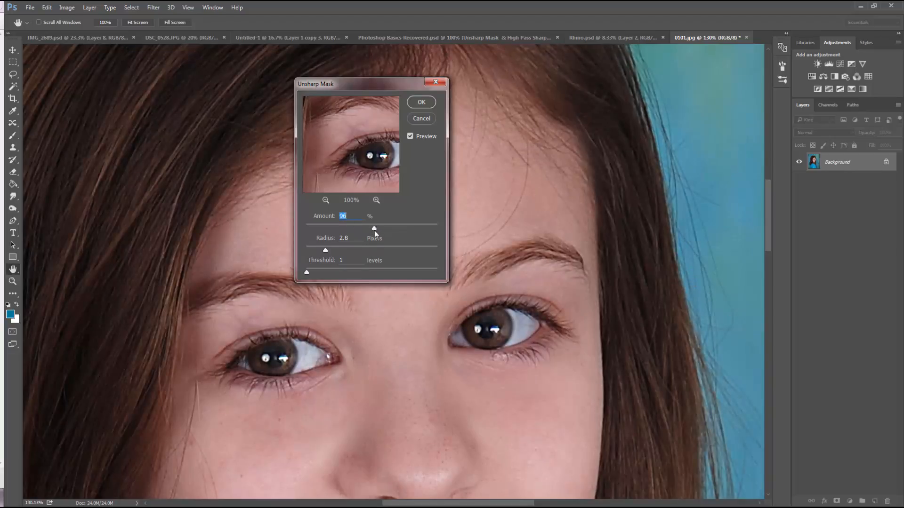
Apply the Unsharp Mask to the Background layer and review the sharpened face, hair and sweater, ending with the whole portrait in view
click(421, 101)
key(z)
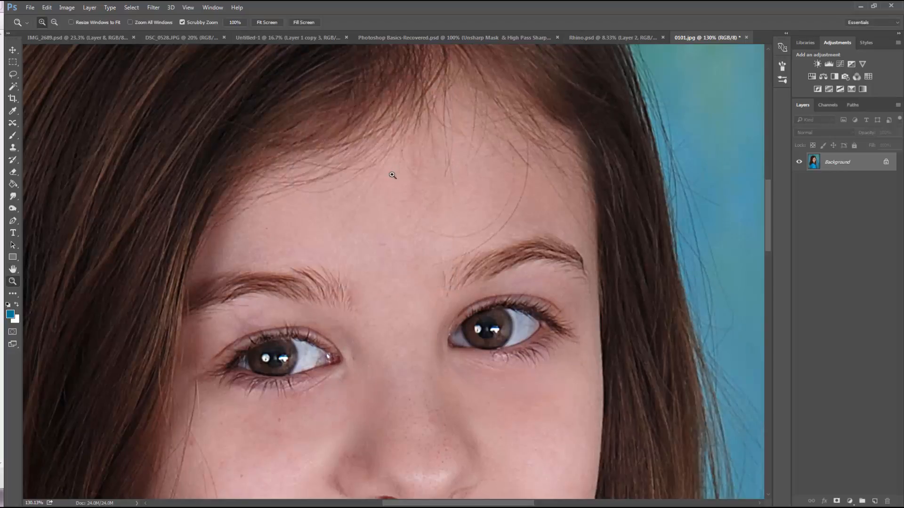
scroll(412, 280, down, 5)
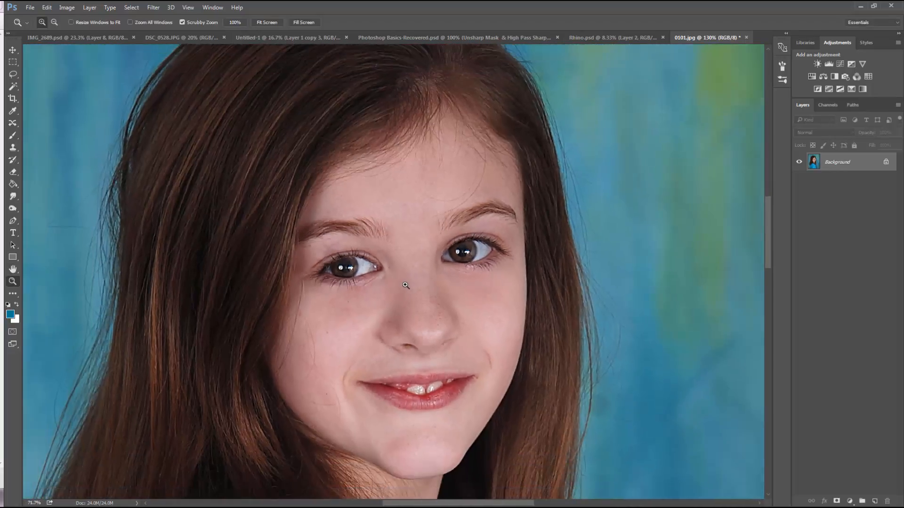
scroll(459, 289, down, 2)
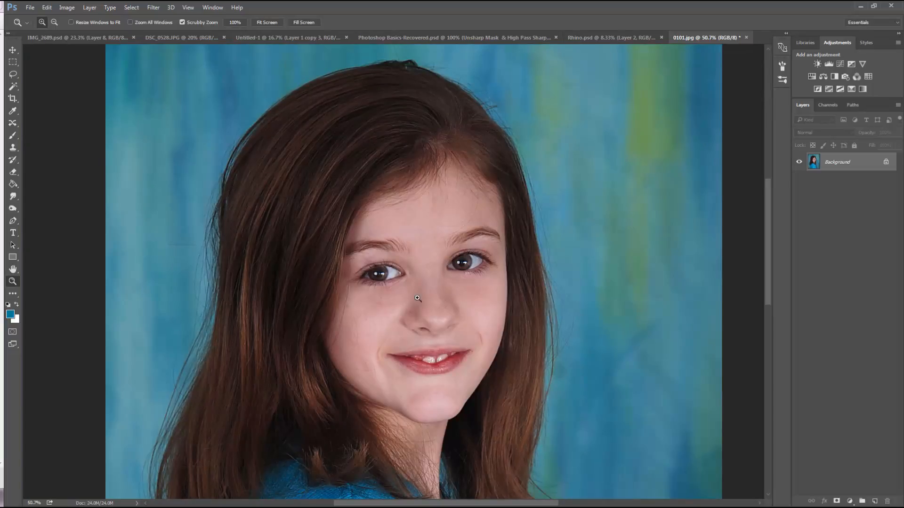
drag(405, 299, 416, 283)
scroll(392, 283, down, 3)
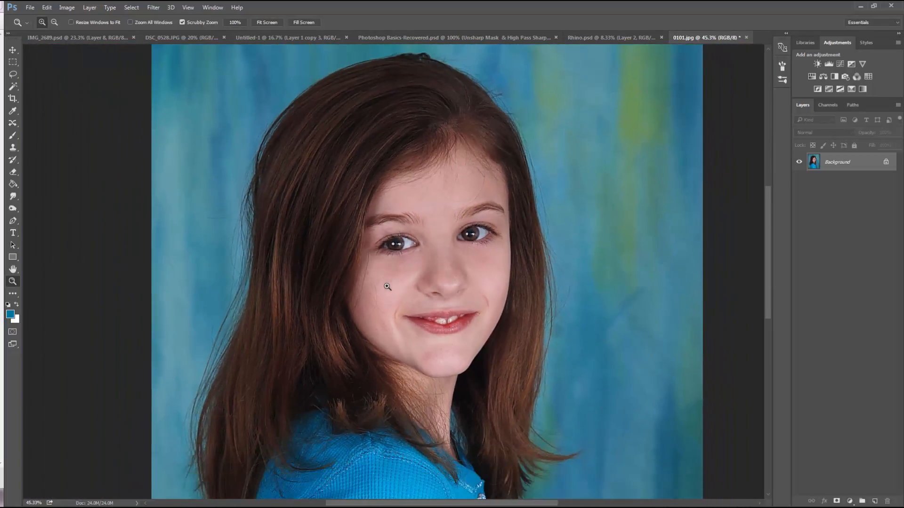
scroll(391, 288, down, 3)
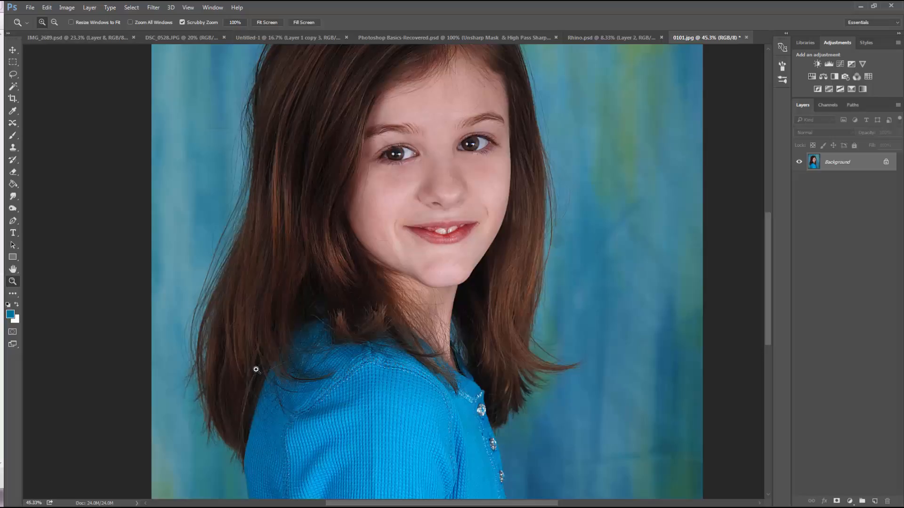
drag(514, 259, 475, 262)
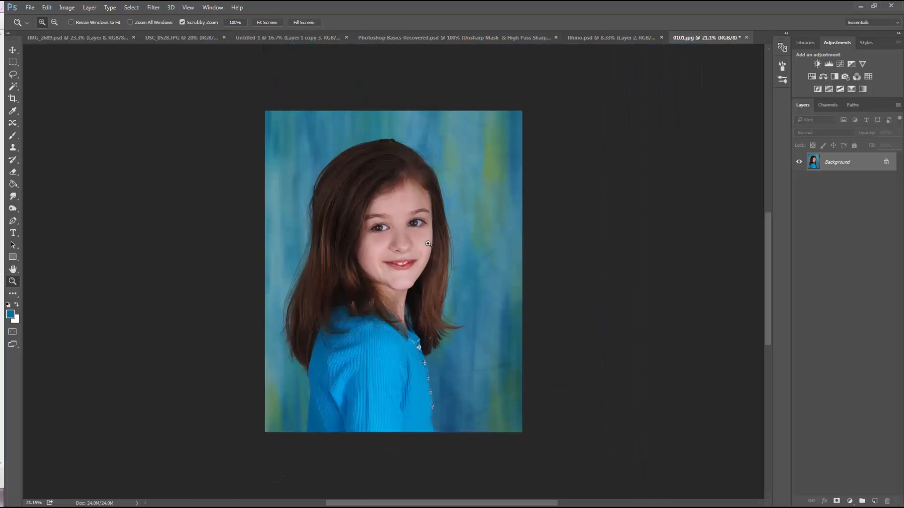